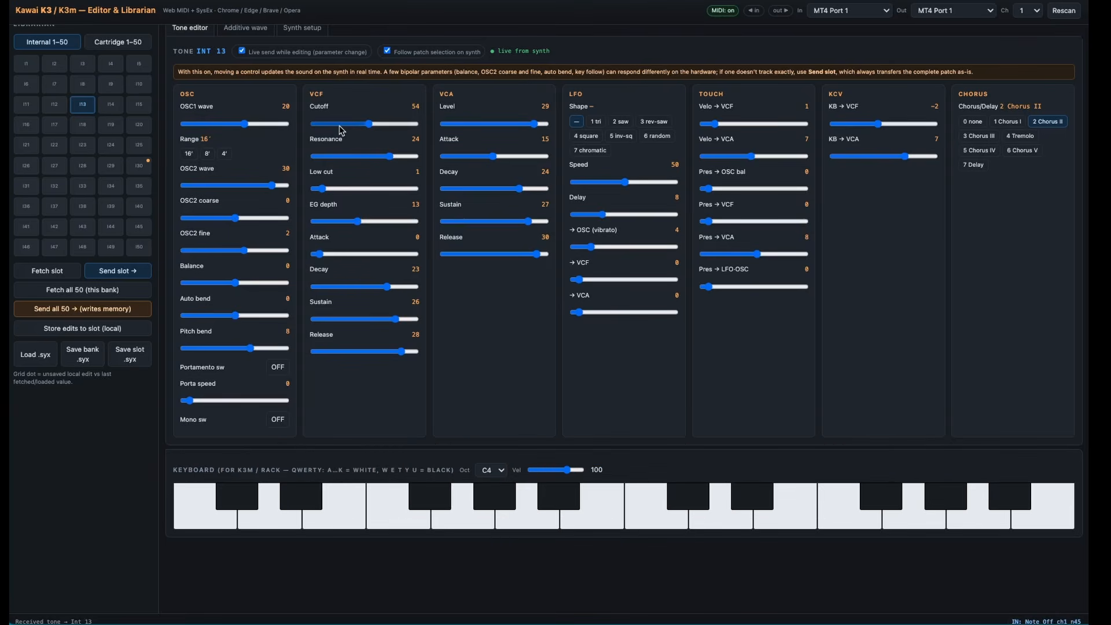
- Raise the VCF cutoff of tone Int 13 to 63 and audition the sound with several notes on the on-screen keyboard
mouse_move(371, 125)
left_mouse_down()
mouse_move(394, 126)
mouse_move(357, 126)
mouse_move(376, 128)
left_mouse_up()
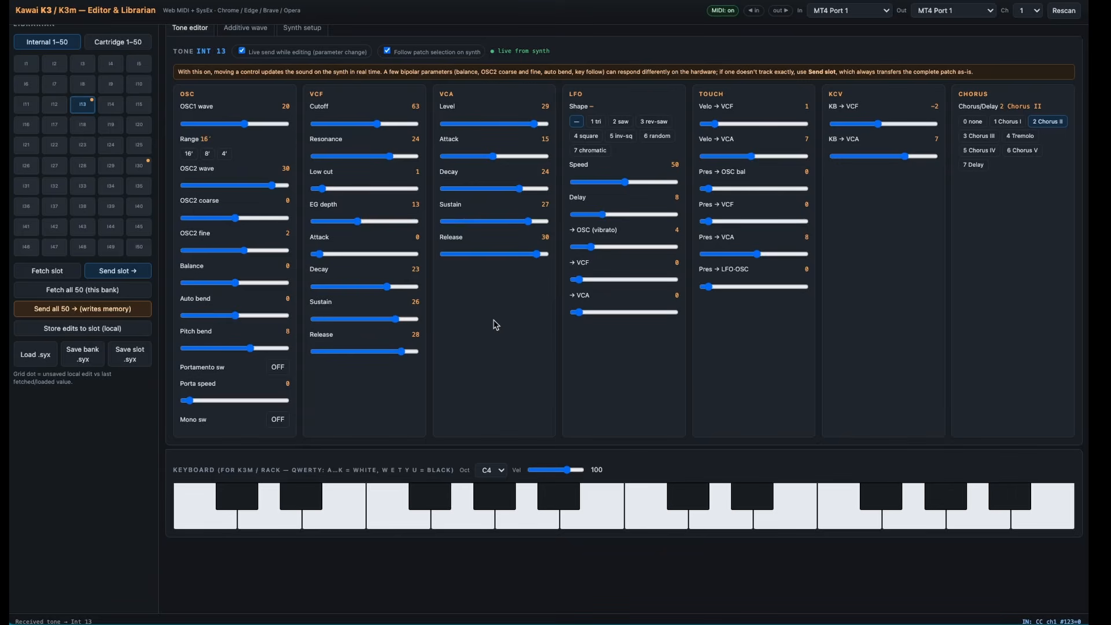
left_click(640, 509)
left_click(532, 515)
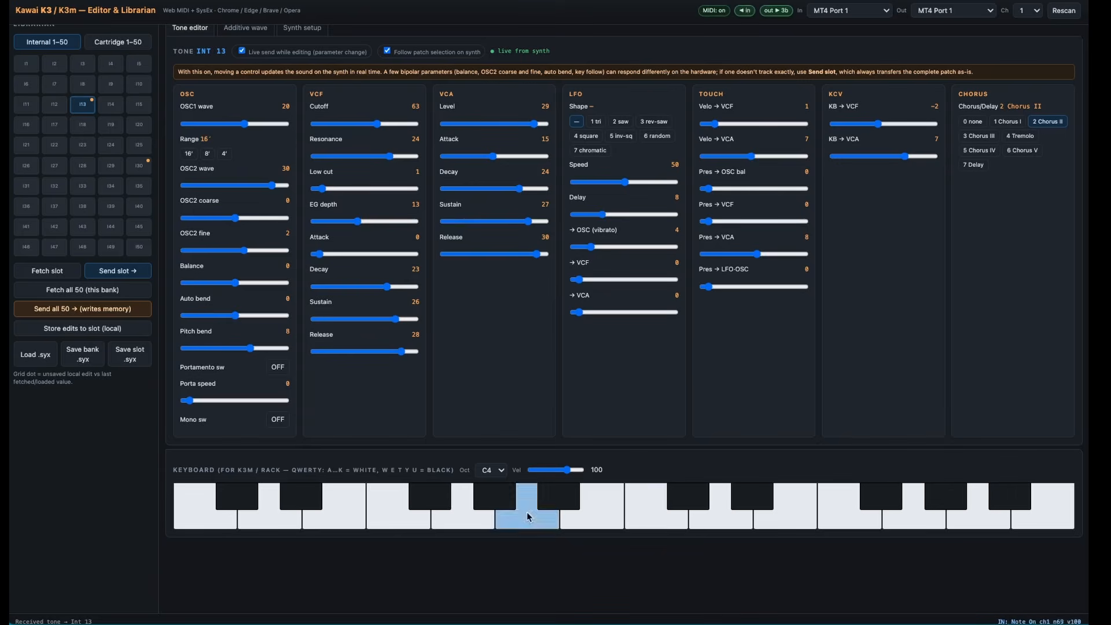
left_click(398, 520)
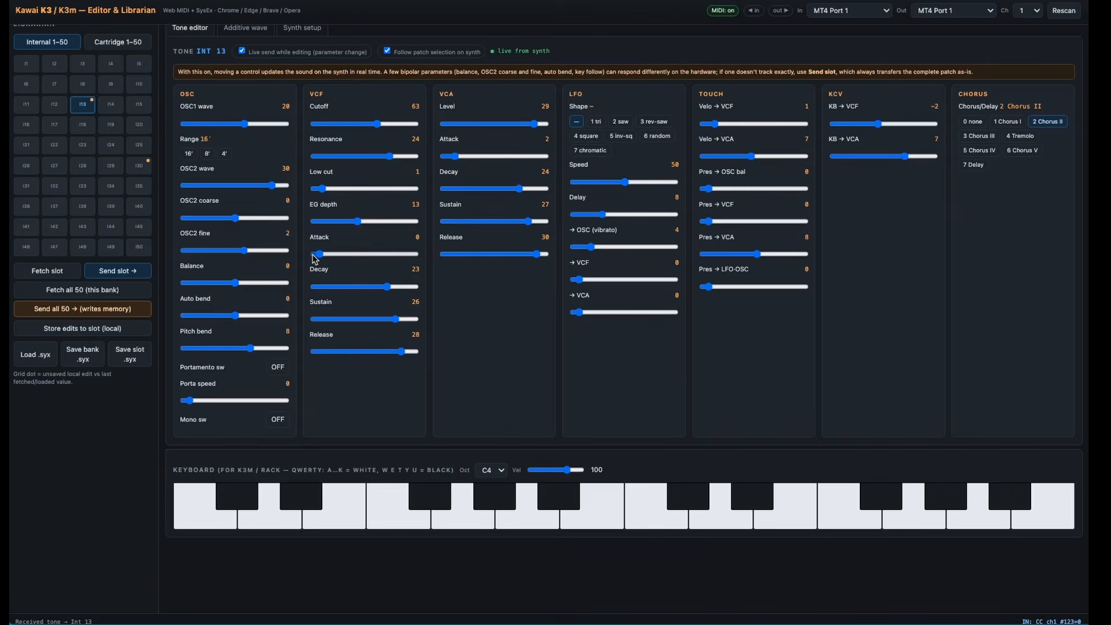
- Set the oscillator balance to -15 while trying OSC1 wave 8, wave 18 and a higher wave
left_click_drag(246, 125, 213, 127)
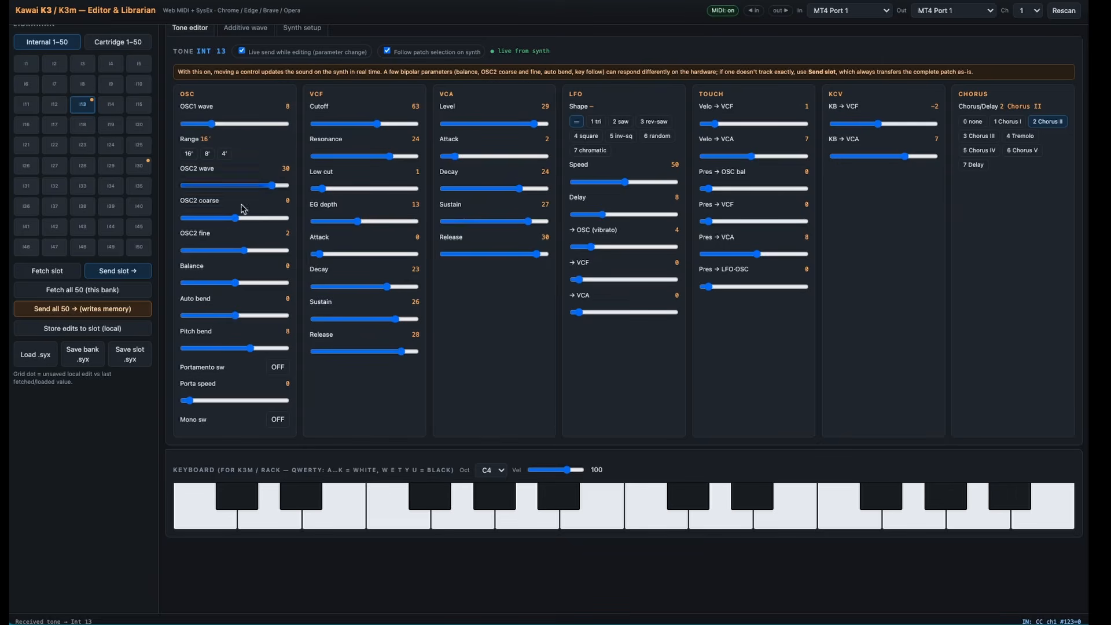
left_click_drag(234, 283, 177, 284)
left_click_drag(212, 124, 240, 133)
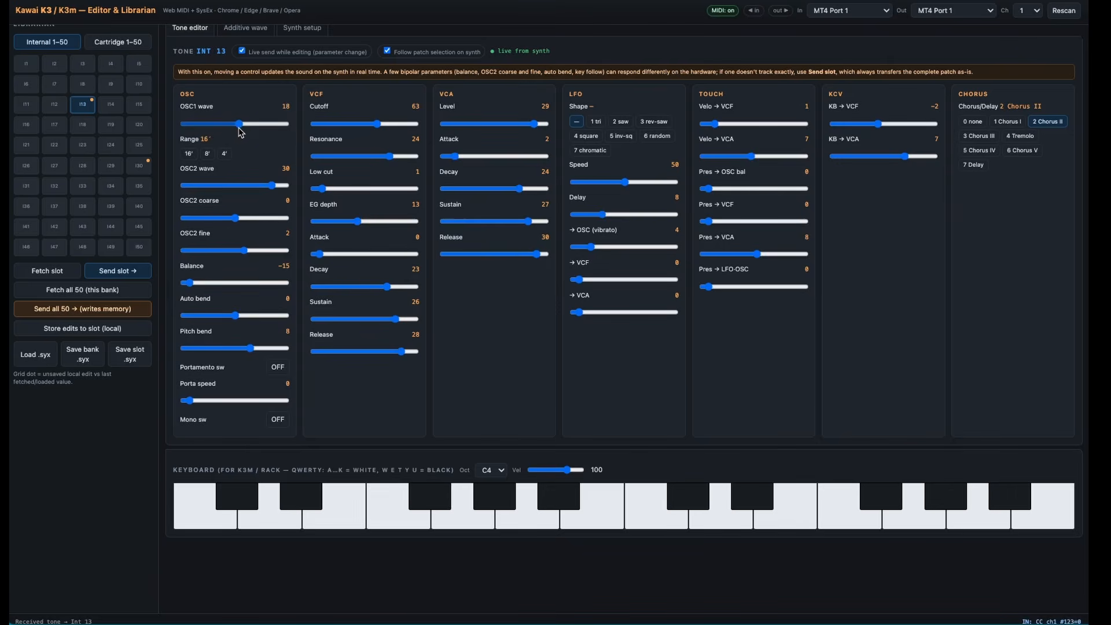
left_click_drag(242, 131, 279, 131)
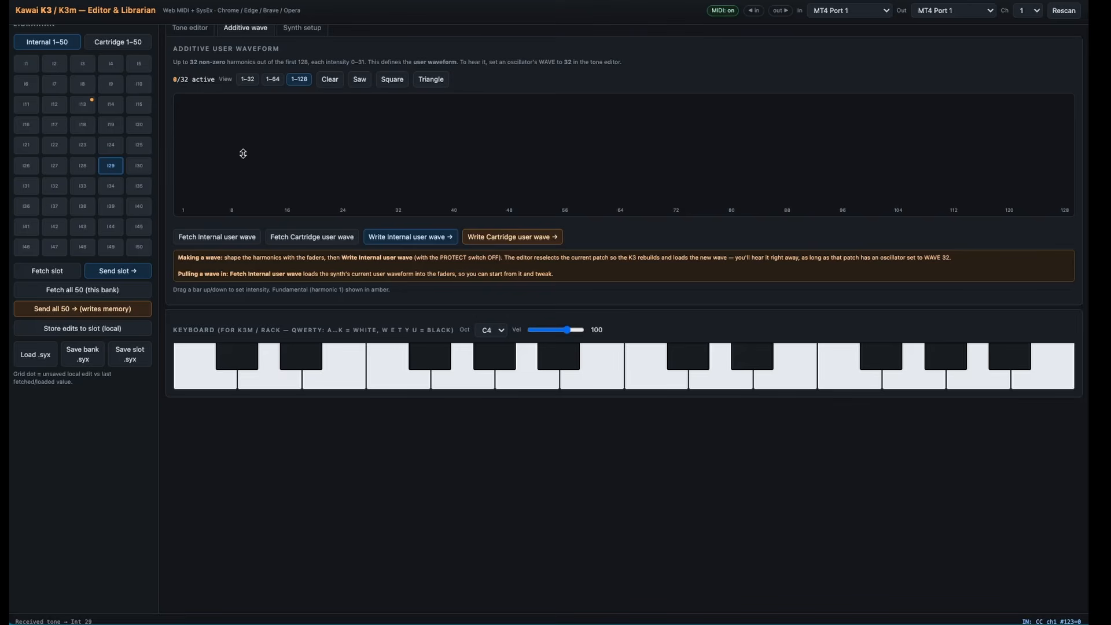
- Draw an additive waveform with harmonics 1 and 16 at full intensity and medium-to-high bars near harmonics 33, 49 and 64
left_click_drag(182, 206, 180, 99)
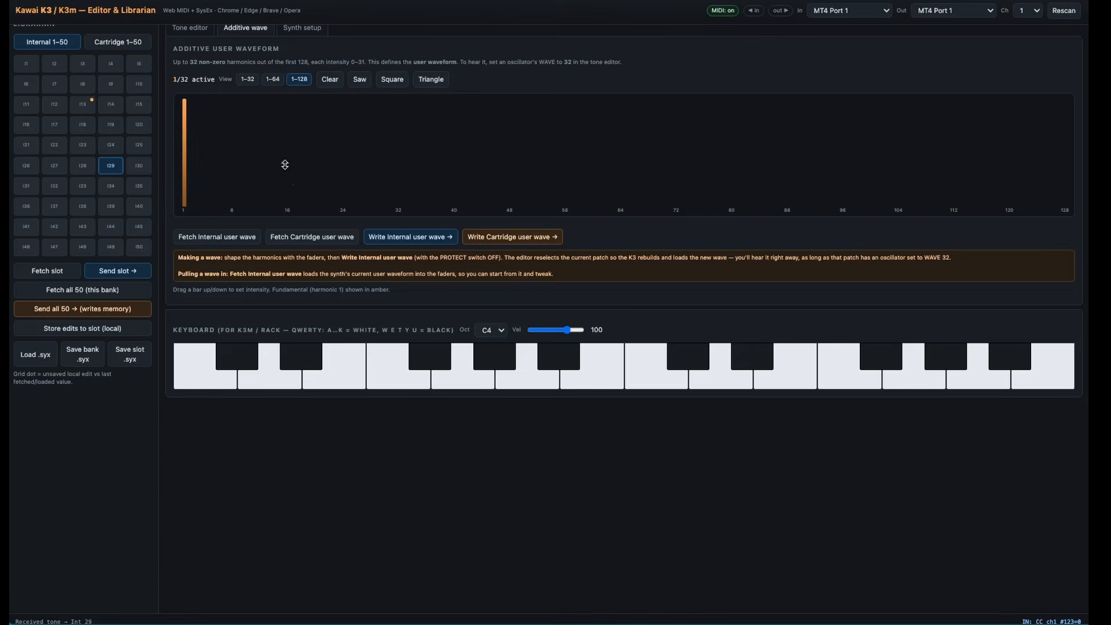
left_click_drag(287, 207, 286, 100)
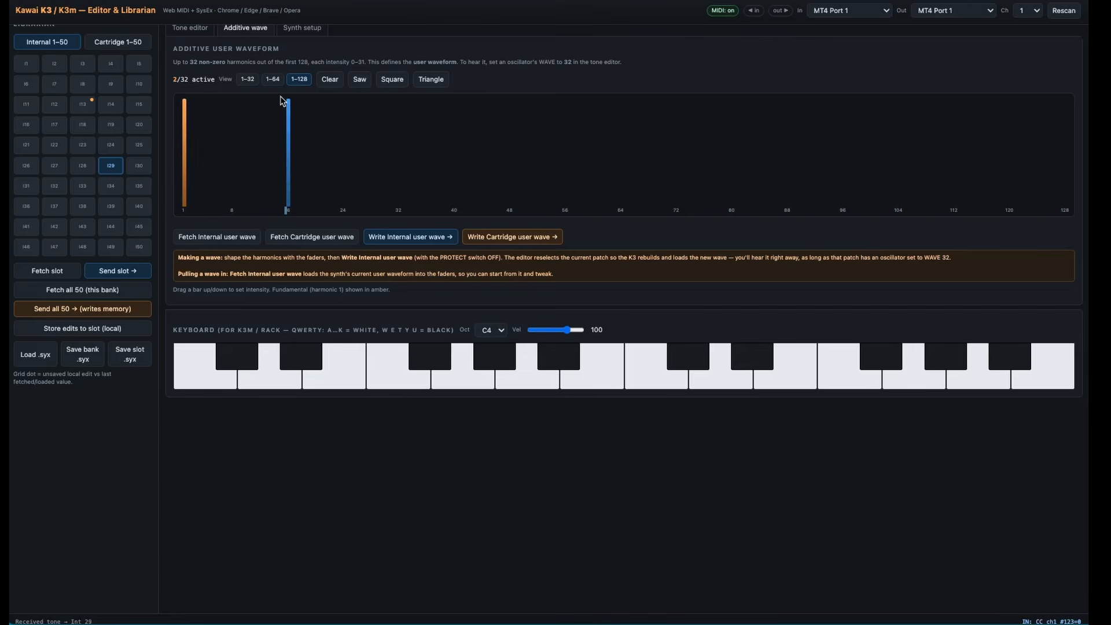
left_click_drag(403, 205, 397, 152)
left_click_drag(512, 212, 508, 123)
left_click_drag(620, 206, 621, 123)
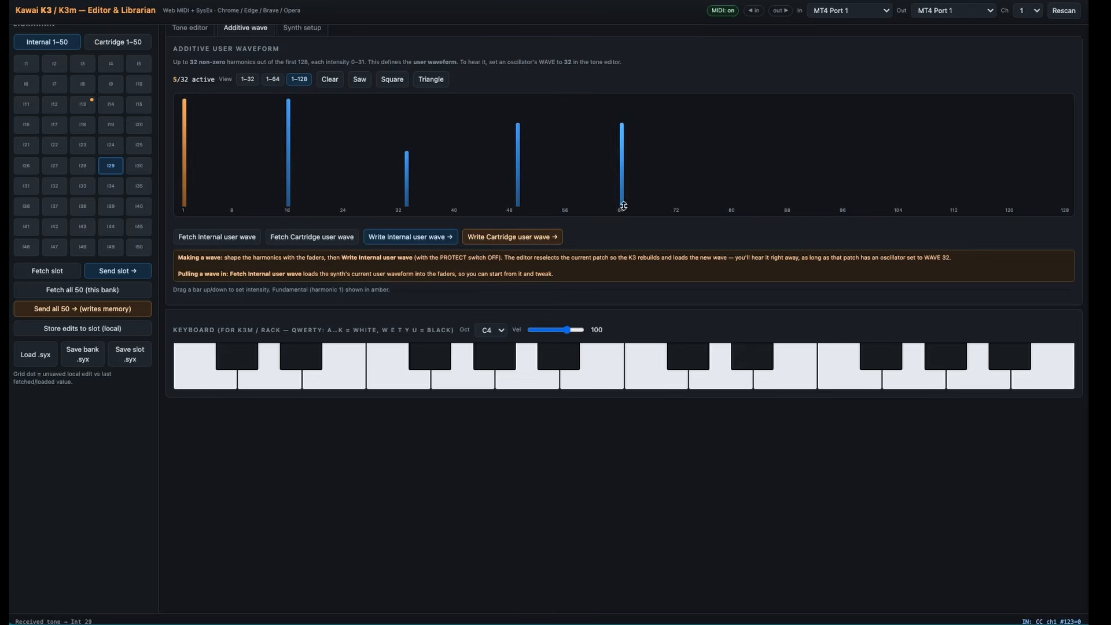
- Add medium-to-high harmonics between about 65 and 93 to the waveform and write it to the synth's internal user wave
mouse_move(629, 206)
left_mouse_down()
mouse_move(630, 155)
mouse_move(642, 184)
mouse_move(636, 143)
left_mouse_up()
left_click_drag(683, 203, 685, 126)
left_click_drag(754, 204, 754, 124)
left_click_drag(822, 203, 818, 109)
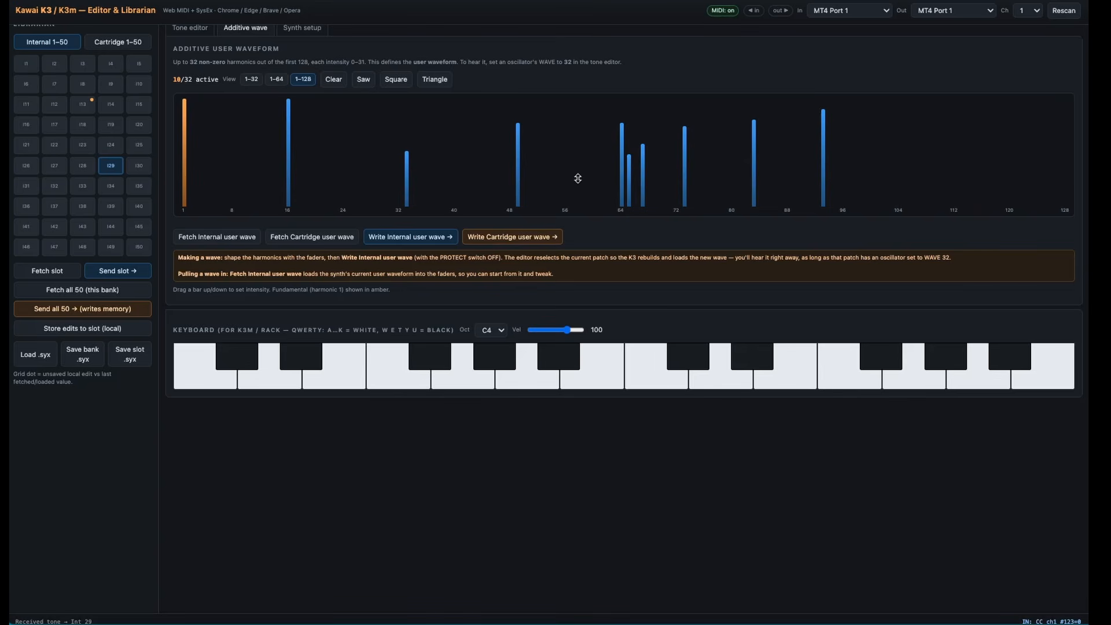
left_click(436, 239)
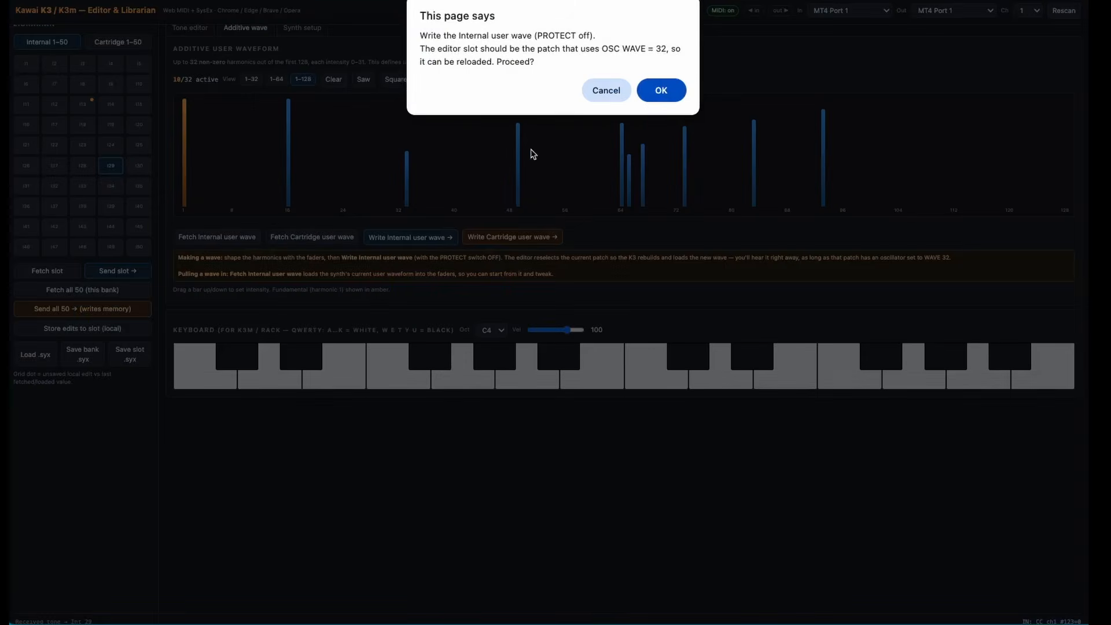
left_click(659, 91)
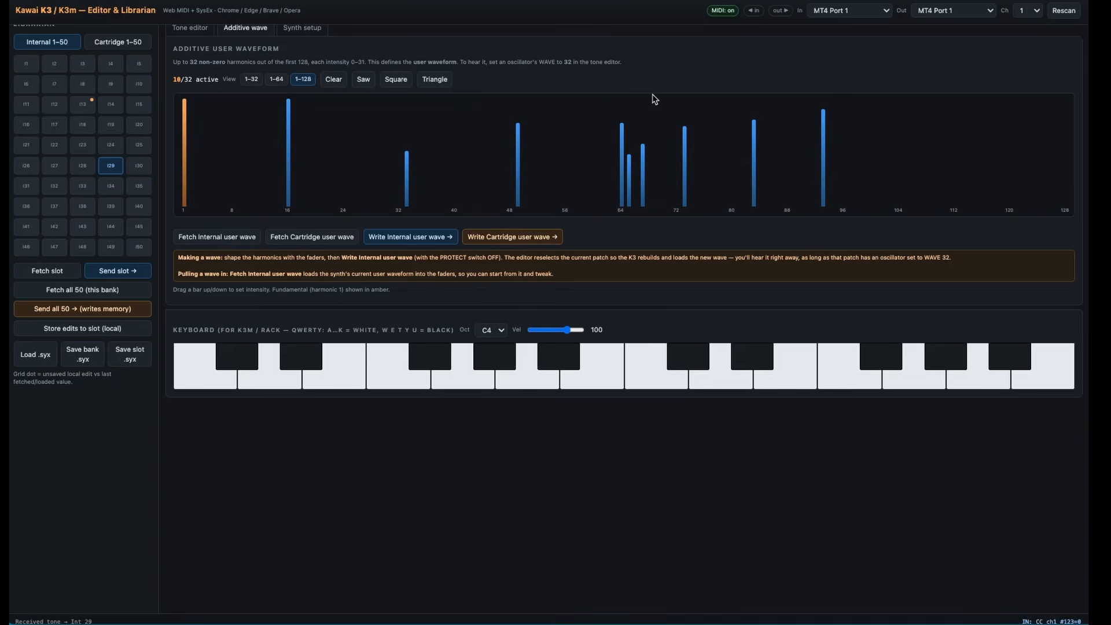
- Raise the VCF cutoff of tone Int 29 slightly in the tone editor
left_click(182, 31)
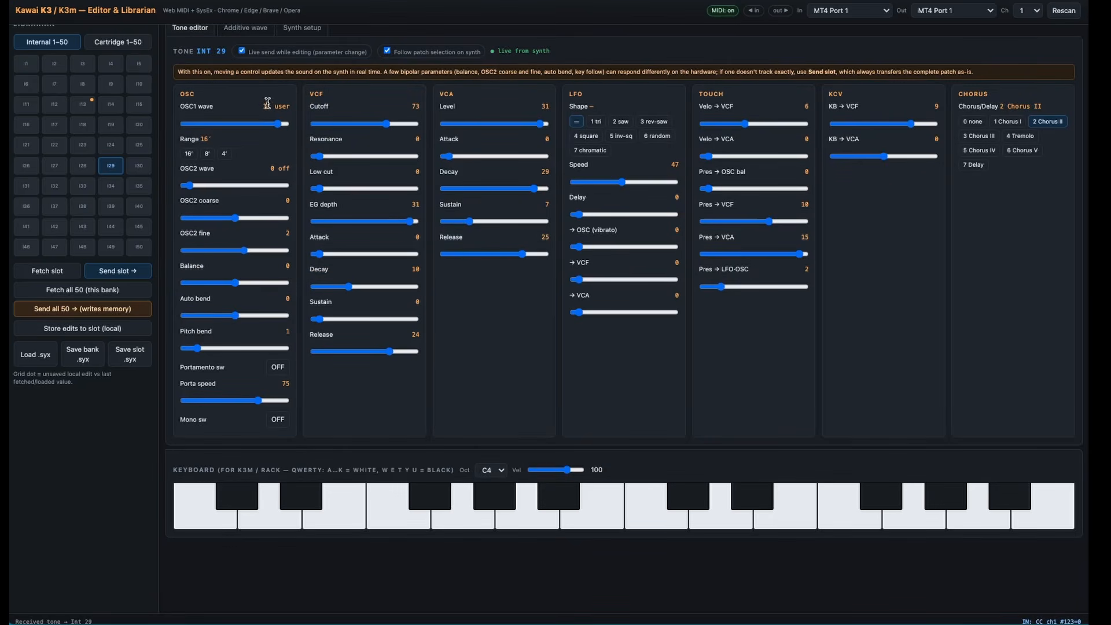
mouse_move(386, 124)
left_mouse_down()
mouse_move(347, 126)
mouse_move(408, 125)
mouse_move(393, 125)
left_mouse_up()
- Add medium-to-high harmonics near 8, 13, 19, 25, 37 and 39 to the additive user waveform
left_click(251, 29)
left_click_drag(234, 209, 234, 132)
left_click_drag(269, 195, 268, 135)
left_click(309, 194)
left_click_drag(315, 174, 313, 131)
left_click_drag(349, 191, 354, 115)
left_click(435, 179)
left_click_drag(433, 155, 449, 120)
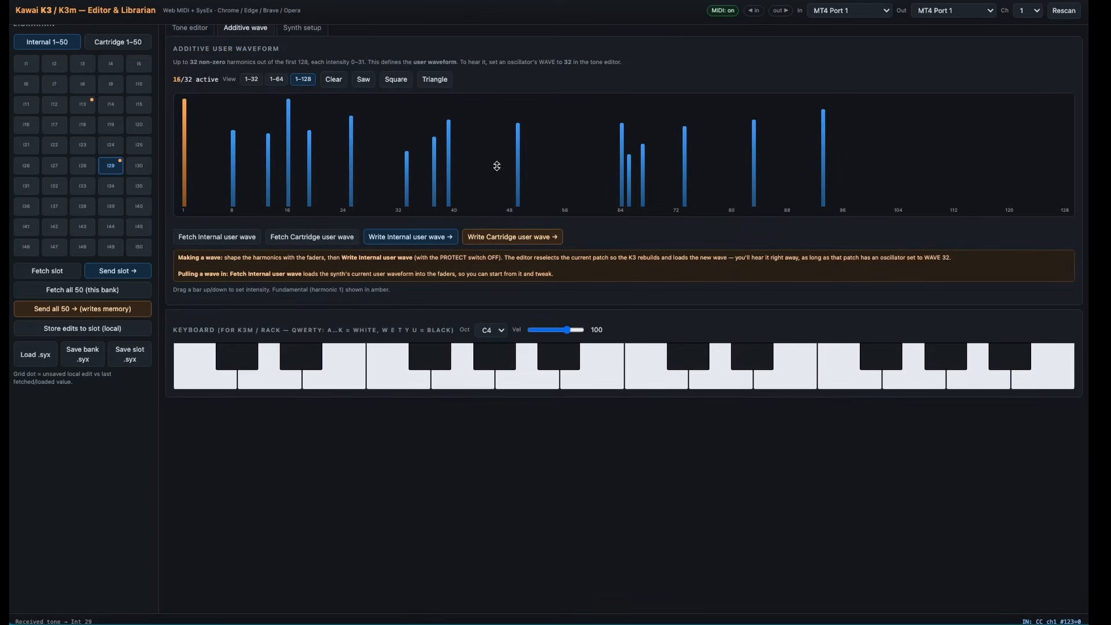
- Add harmonics near 3, 4, 50, 58 and 59 and write the denser waveform to the internal user wave
left_click_drag(525, 177, 525, 120)
left_click_drag(589, 199, 580, 145)
left_click_drag(198, 202, 199, 123)
left_click_drag(207, 206, 209, 118)
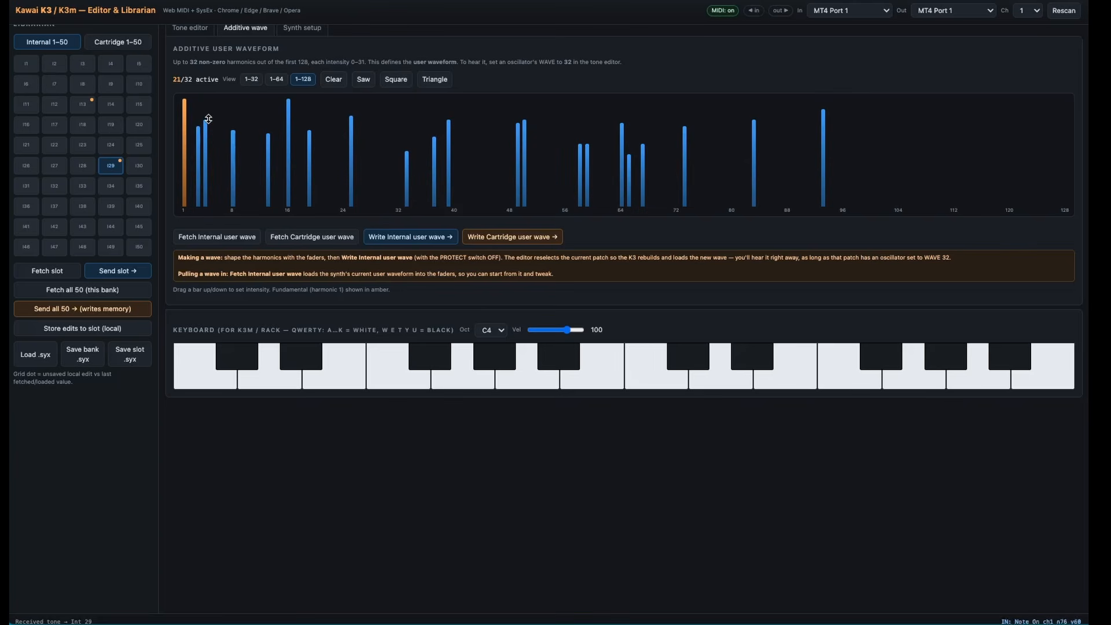
left_click(393, 237)
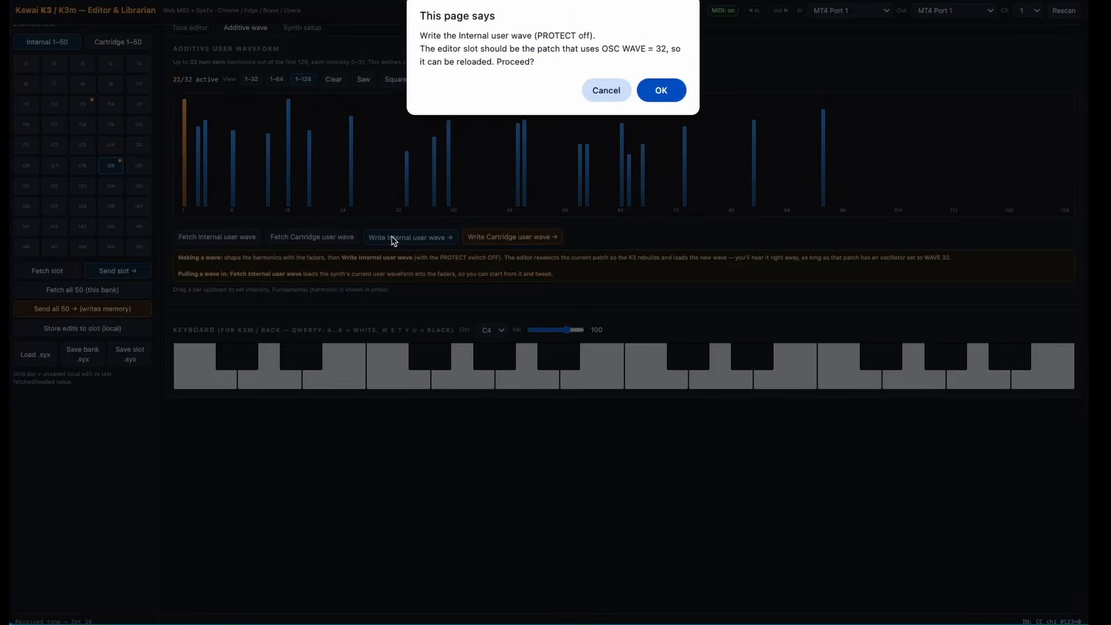
left_click(655, 91)
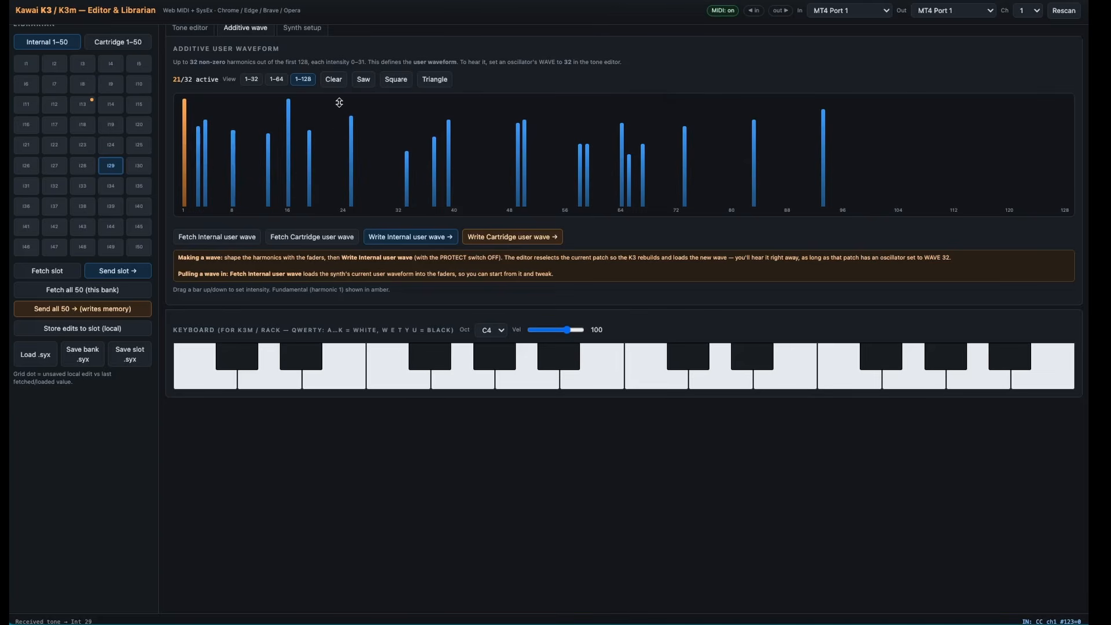
- Replace the waveform with full-intensity harmonic 128 and high bars near 9, 16 and 24, and write it to the internal user wave
left_click(333, 81)
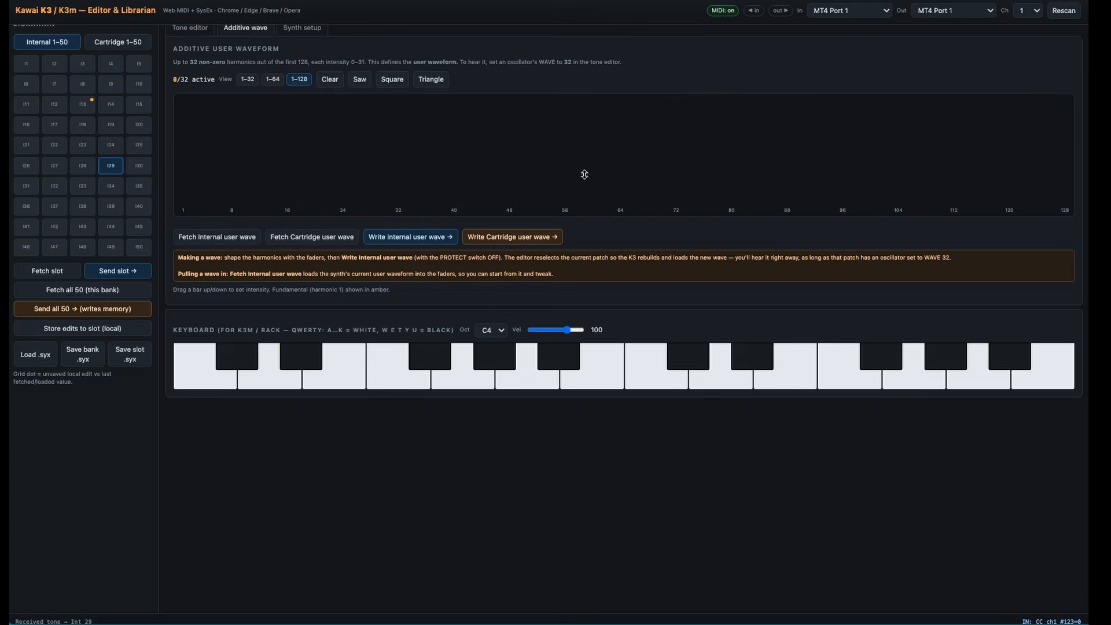
left_click_drag(1066, 197, 1055, 88)
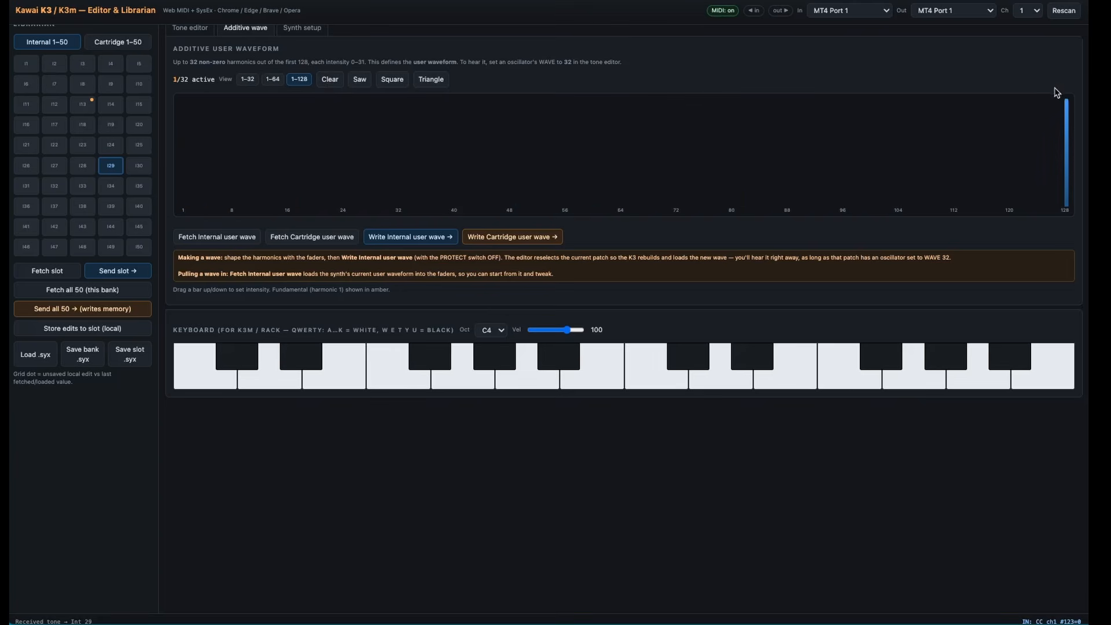
left_click_drag(344, 198, 346, 121)
left_click_drag(287, 175, 293, 116)
left_click_drag(241, 171, 246, 108)
left_click(387, 238)
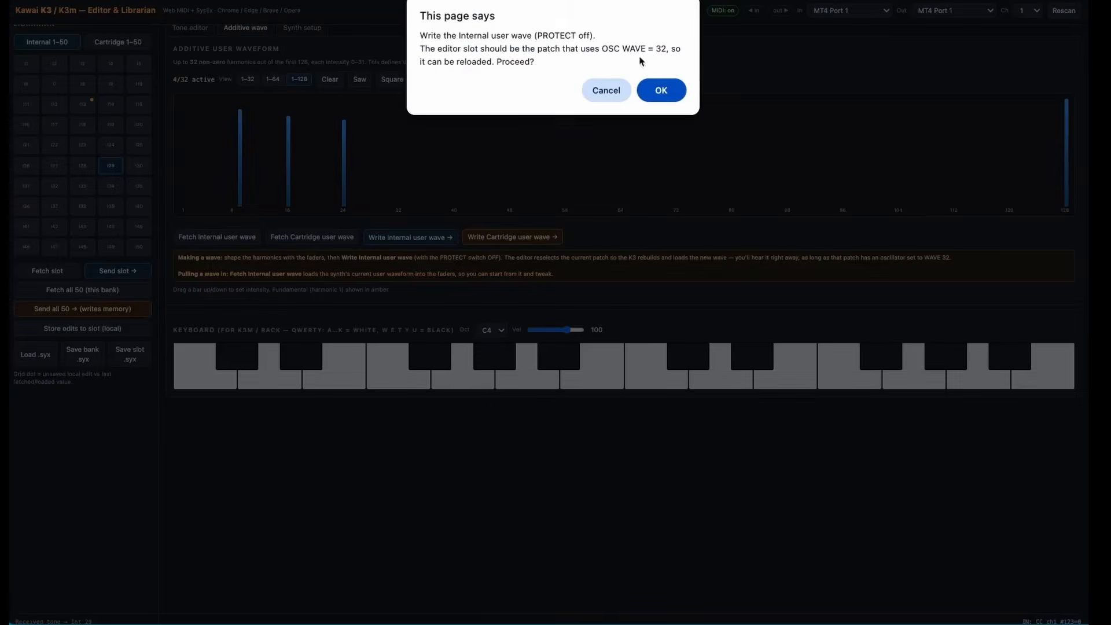
left_click(658, 91)
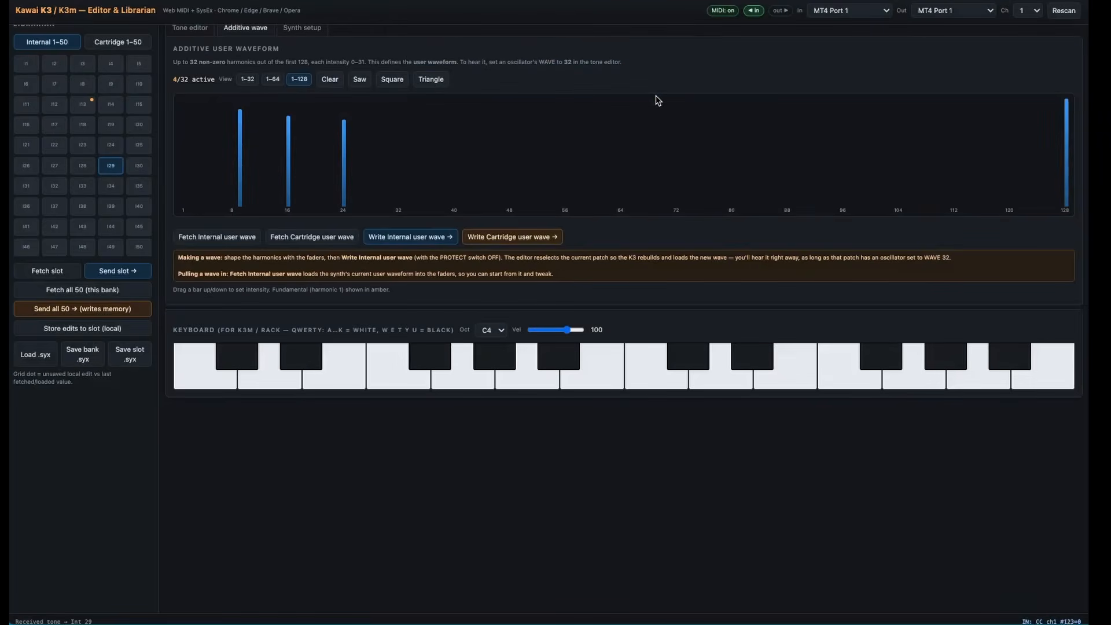
- Clear the harmonics, load the Saw preset and write it to the internal user wave
left_click(330, 80)
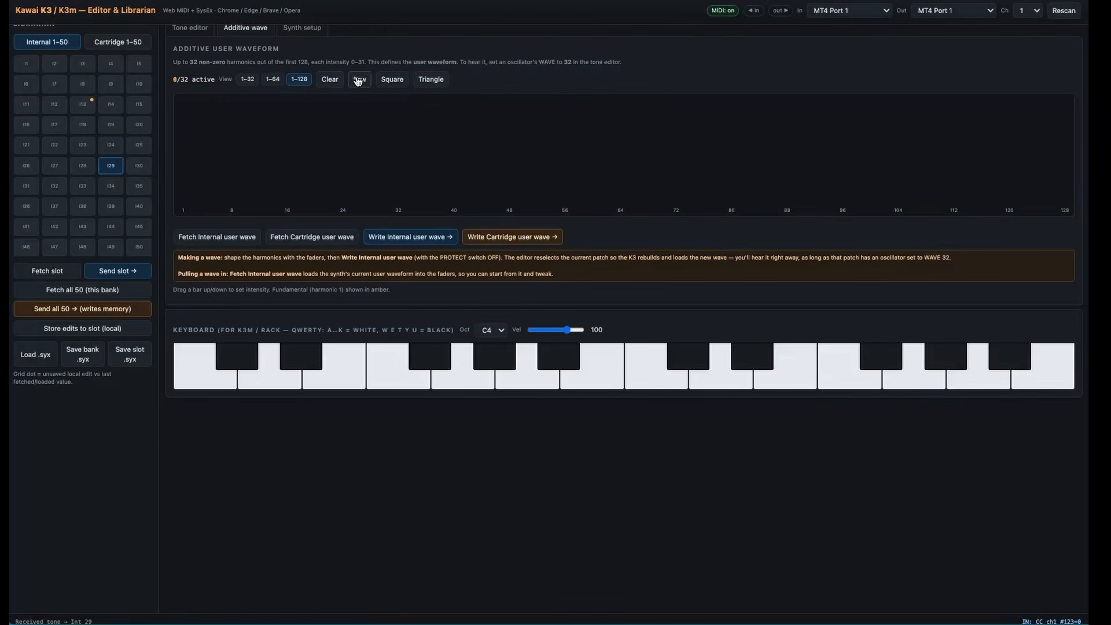
left_click(359, 81)
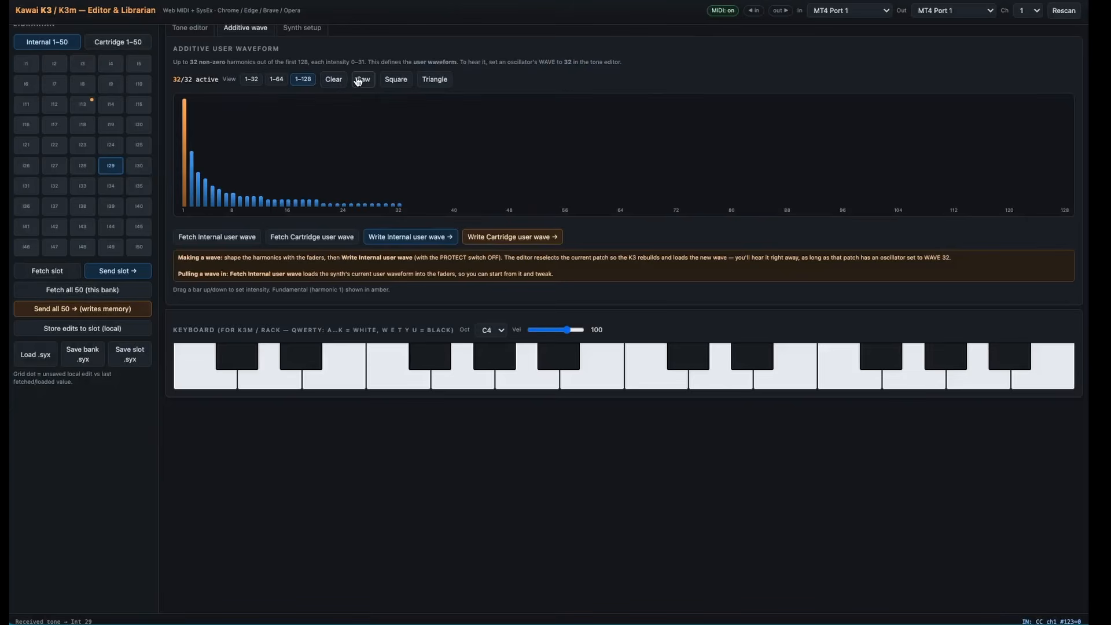
left_click(375, 237)
left_click(657, 103)
- Review the synth setup instructions and return to the tone editor
left_click(308, 32)
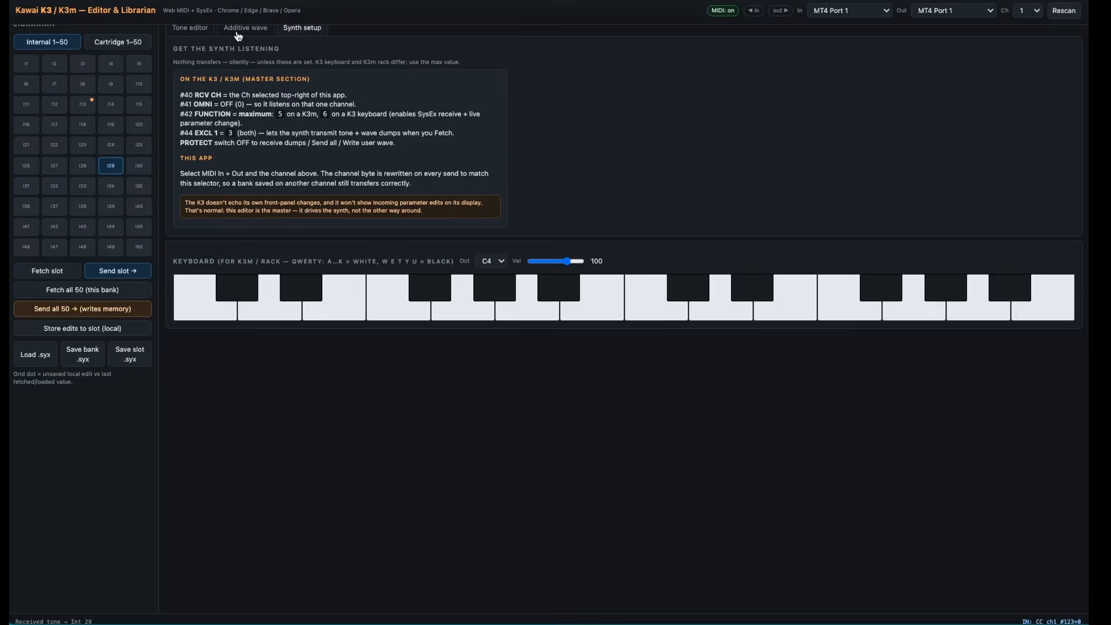
left_click(198, 30)
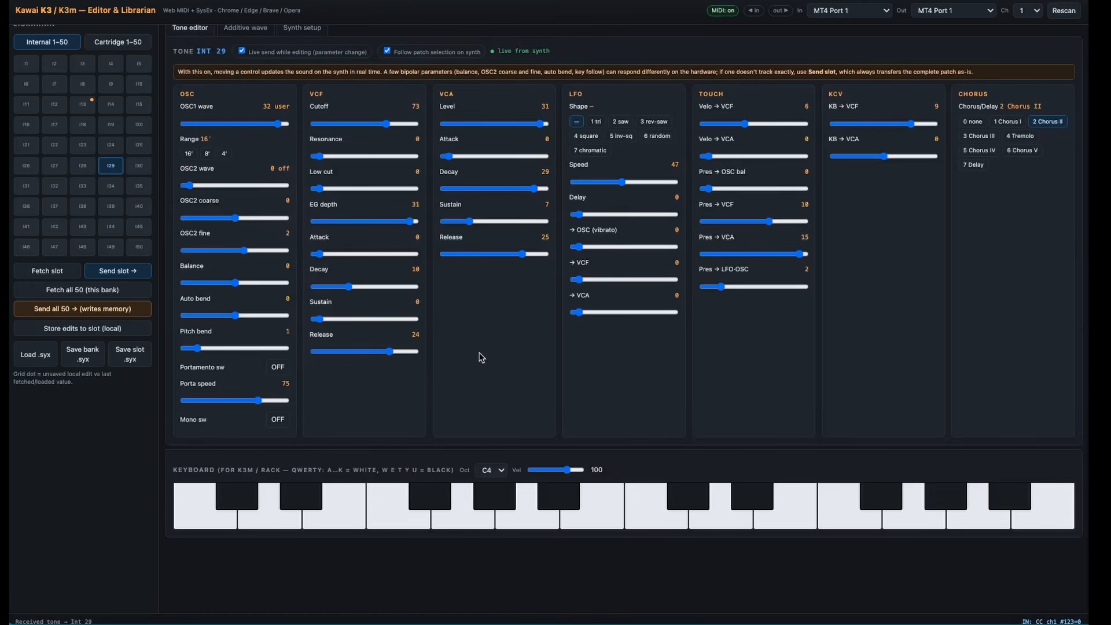